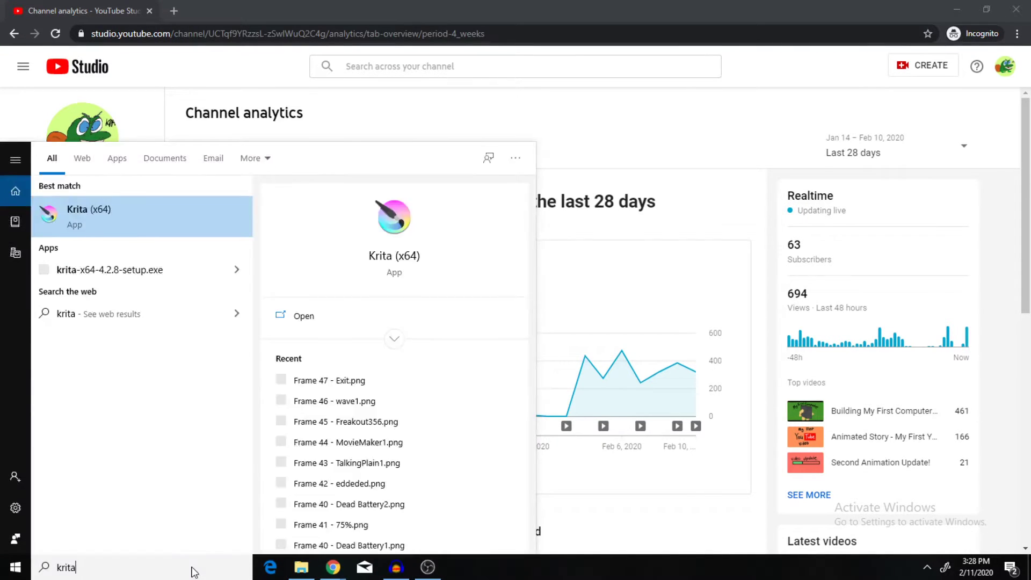
Launch Krita (x64) from a Start menu search for 'krita'
key(Return)
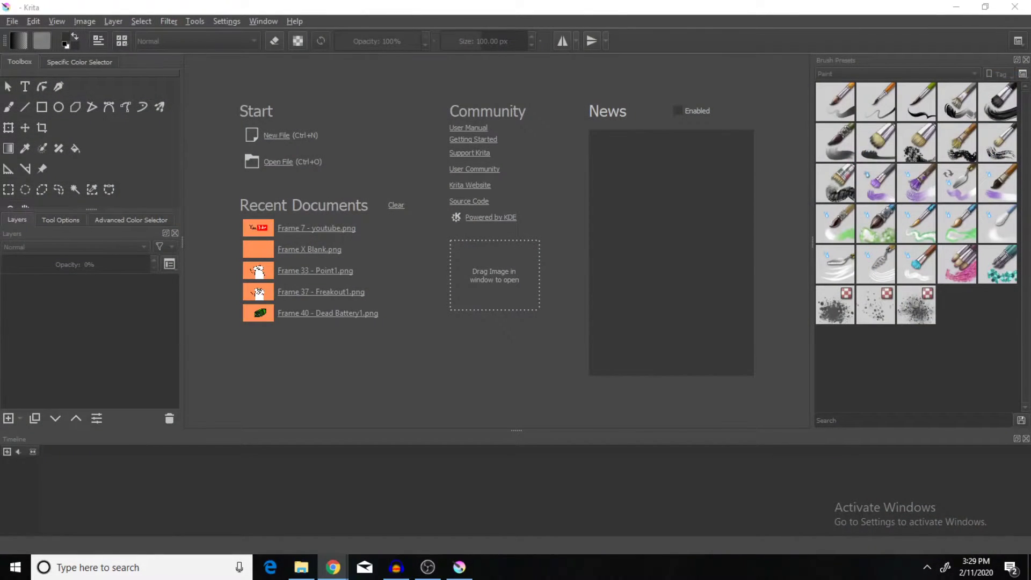
Create a new document and fill its whole canvas light green
click(276, 135)
key(Return)
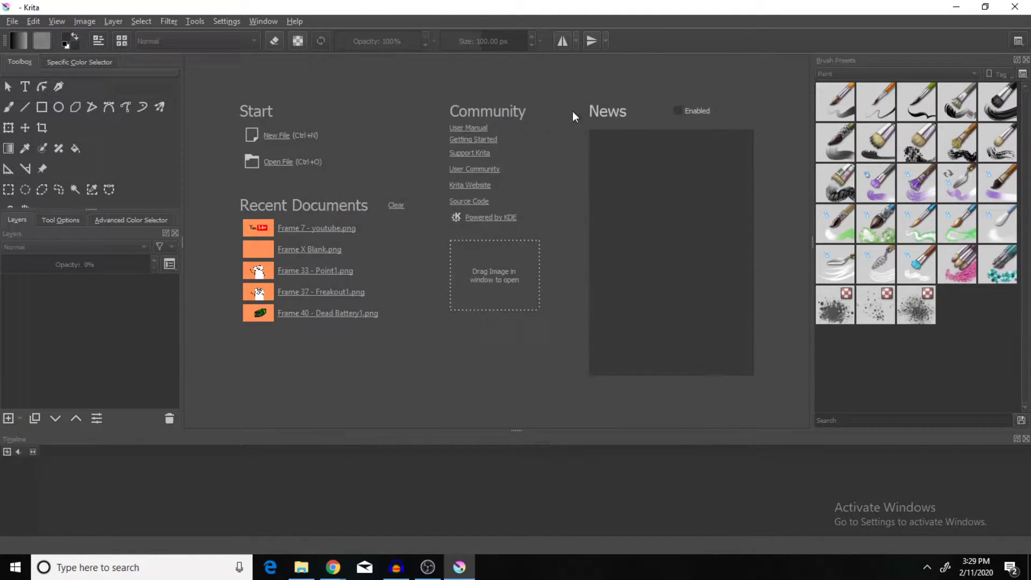
click(75, 147)
right_click(367, 206)
click(373, 207)
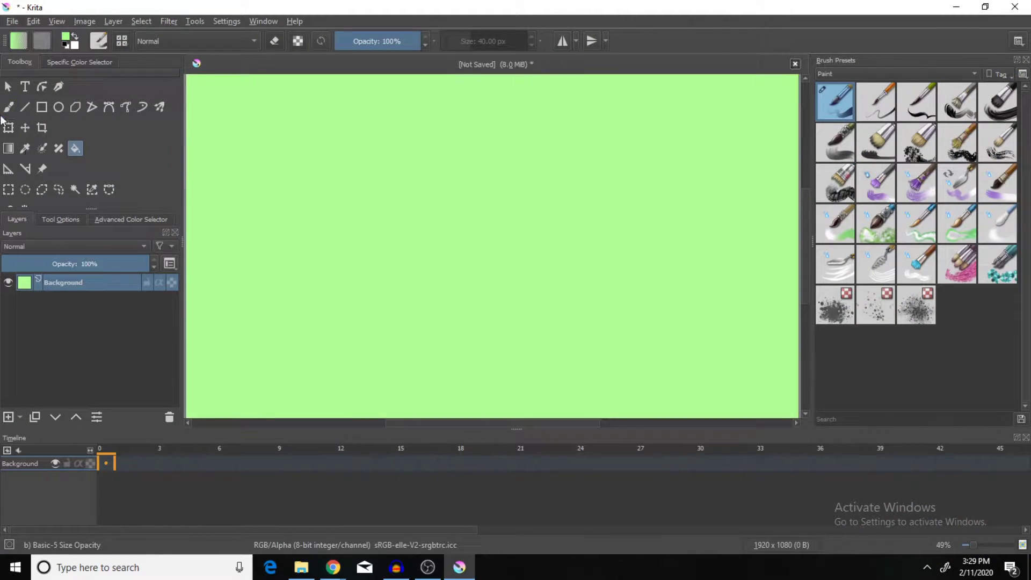
right_click(382, 212)
Switch to the freehand brush and draw the first black X at top-left
click(456, 41)
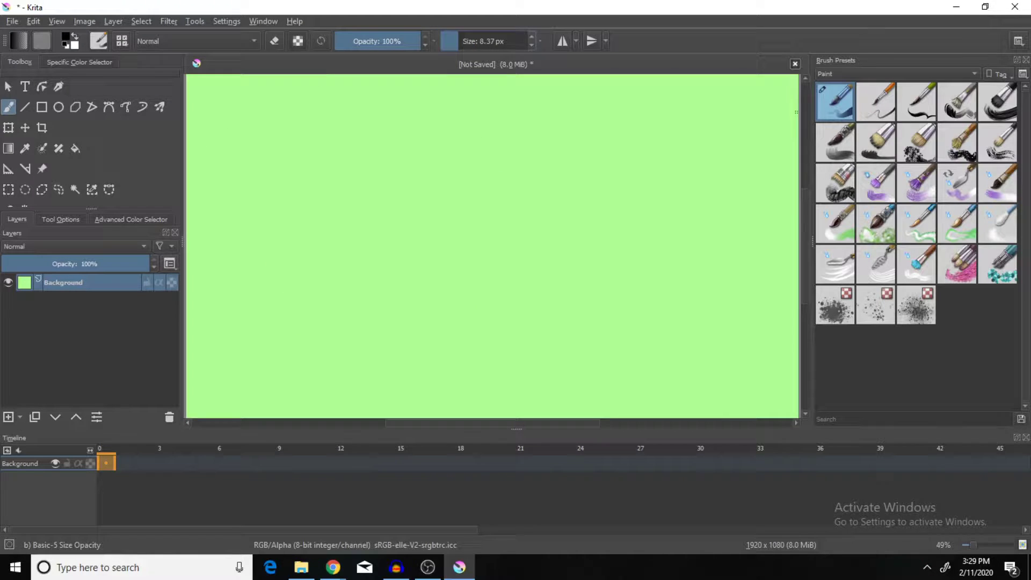
click(220, 87)
drag(197, 82, 214, 102)
drag(213, 83, 197, 101)
scroll(320, 147, up, 1)
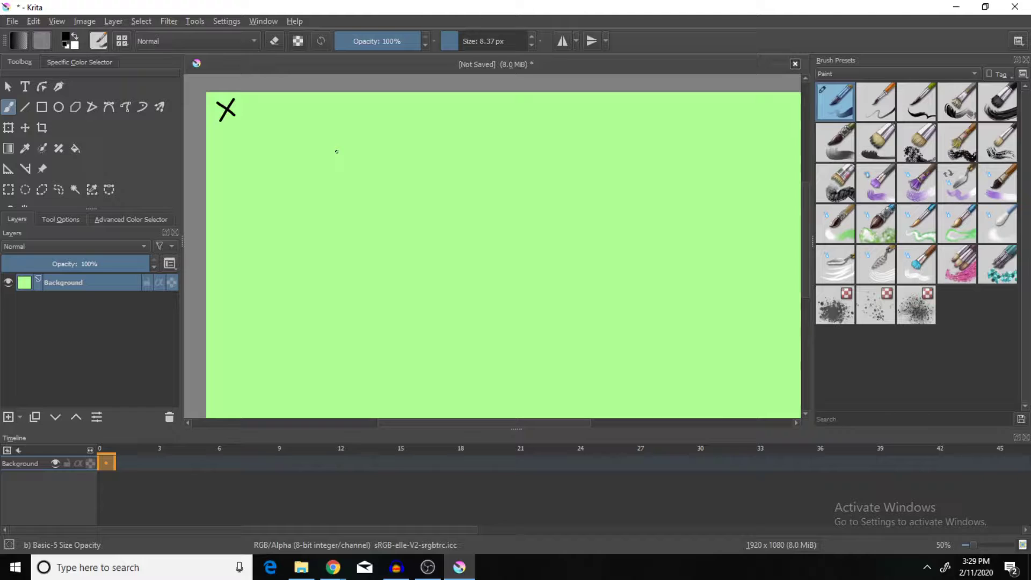
Draw more black X's to complete the row across the top
drag(271, 102, 290, 119)
mouse_move(319, 101)
mouse_down()
mouse_move(302, 119)
mouse_move(411, 121)
mouse_up()
mouse_move(430, 102)
mouse_down()
mouse_move(420, 119)
mouse_move(443, 120)
mouse_up()
mouse_move(462, 102)
mouse_down()
mouse_move(477, 120)
mouse_move(520, 122)
mouse_up()
mouse_move(527, 101)
mouse_down()
mouse_move(541, 120)
mouse_move(578, 120)
mouse_up()
drag(601, 102, 583, 121)
drag(583, 103, 603, 121)
drag(603, 102, 624, 120)
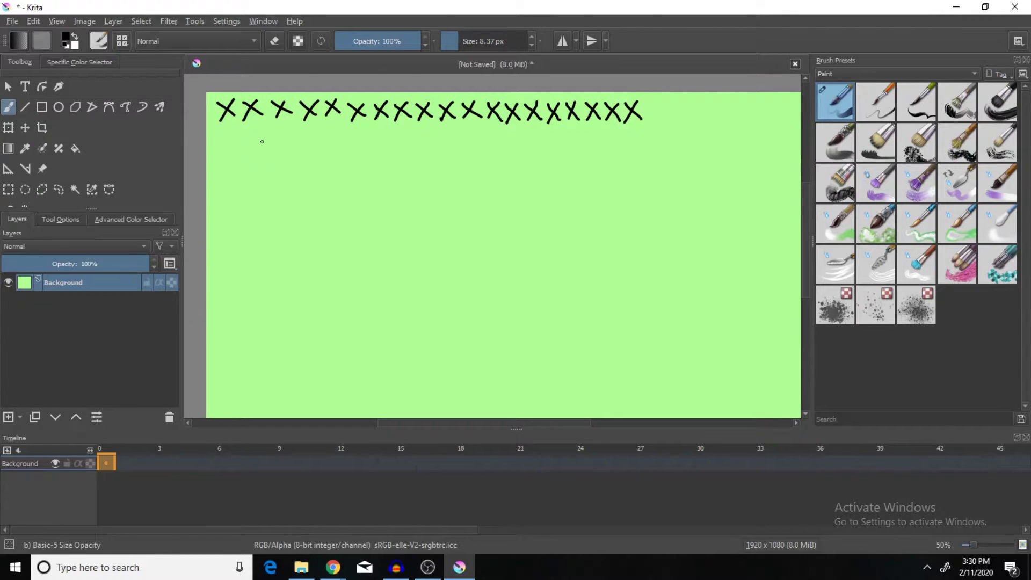
Draw a dash-dot line across the canvas below the X's
drag(279, 140, 326, 138)
click(335, 138)
drag(348, 137, 387, 135)
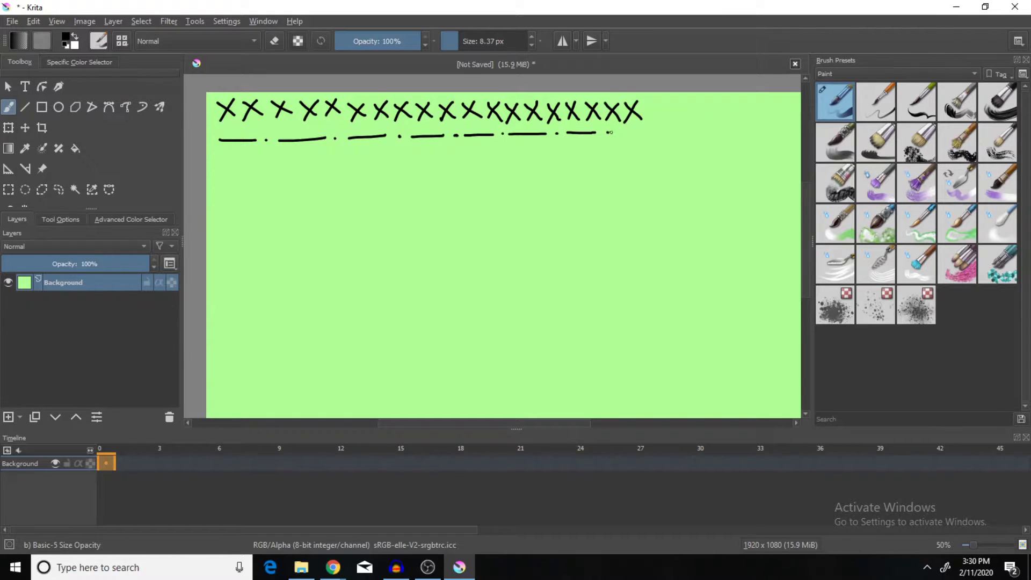
drag(610, 134, 652, 133)
Draw a row of tildes across the canvas under the dash-dot line
drag(217, 158, 281, 151)
drag(286, 156, 374, 151)
drag(380, 156, 558, 147)
drag(563, 155, 628, 146)
drag(633, 154, 652, 151)
Draw a row of small loops, then two long continuous looped lines beneath
drag(228, 174, 227, 176)
drag(246, 175, 327, 171)
drag(350, 169, 394, 166)
drag(417, 164, 502, 165)
drag(526, 163, 572, 165)
drag(597, 163, 642, 165)
drag(666, 162, 664, 163)
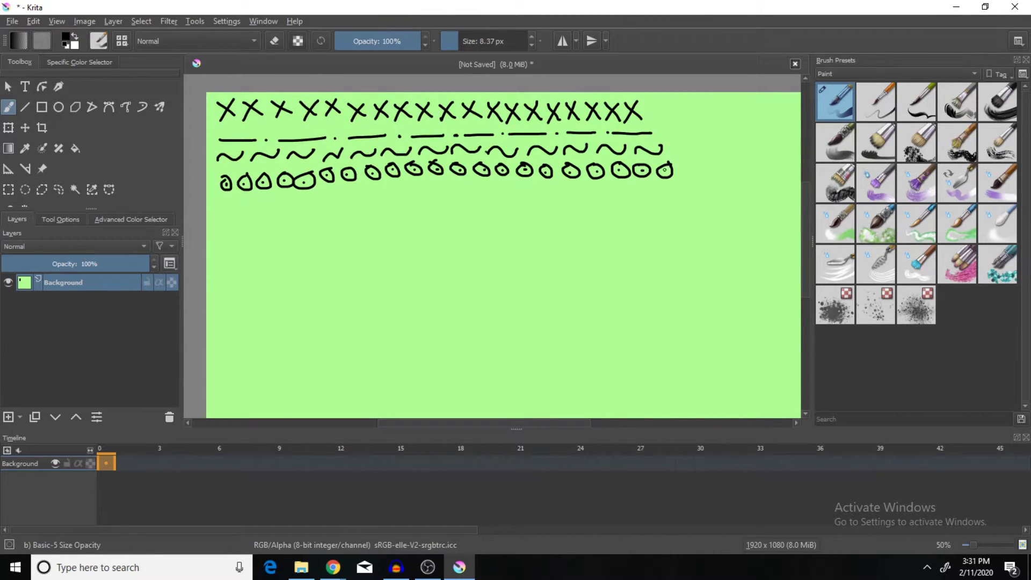
drag(224, 202, 701, 184)
mouse_move(218, 230)
mouse_down()
mouse_move(344, 218)
mouse_move(701, 218)
mouse_up()
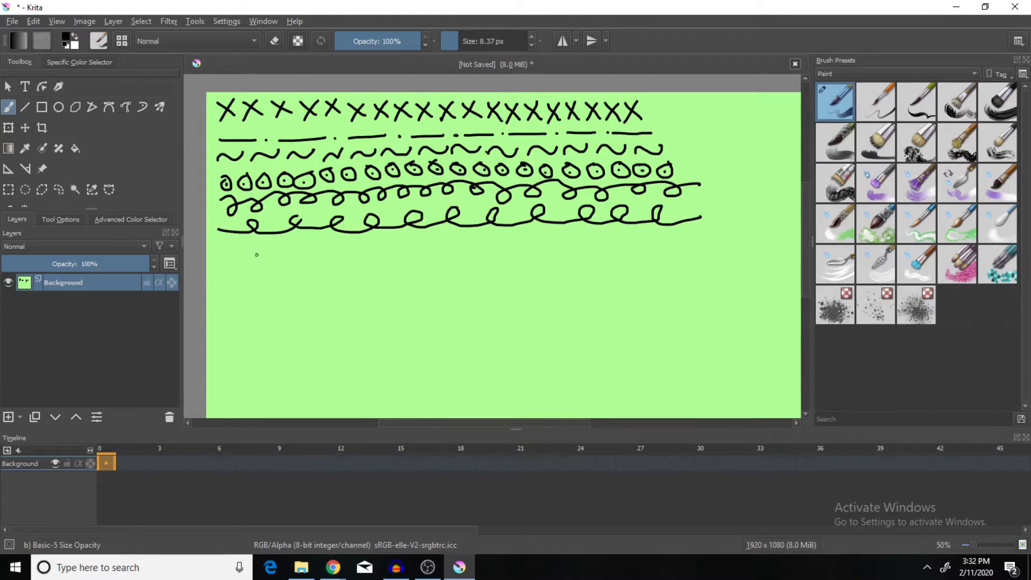
Draw a row of freehand triangles across the canvas below the looped lines
drag(224, 249, 381, 258)
drag(382, 257, 439, 258)
mouse_move(446, 255)
mouse_down()
mouse_move(450, 240)
mouse_move(460, 258)
mouse_up()
drag(465, 259, 522, 259)
mouse_move(533, 259)
mouse_down()
mouse_move(540, 238)
mouse_move(550, 261)
mouse_up()
mouse_move(558, 261)
mouse_down()
mouse_move(564, 239)
mouse_move(572, 262)
mouse_up()
drag(579, 262, 643, 263)
mouse_move(648, 263)
mouse_down()
mouse_move(653, 238)
mouse_move(663, 262)
mouse_up()
mouse_move(667, 262)
mouse_down()
mouse_move(674, 239)
mouse_move(685, 262)
mouse_up()
drag(687, 263, 701, 258)
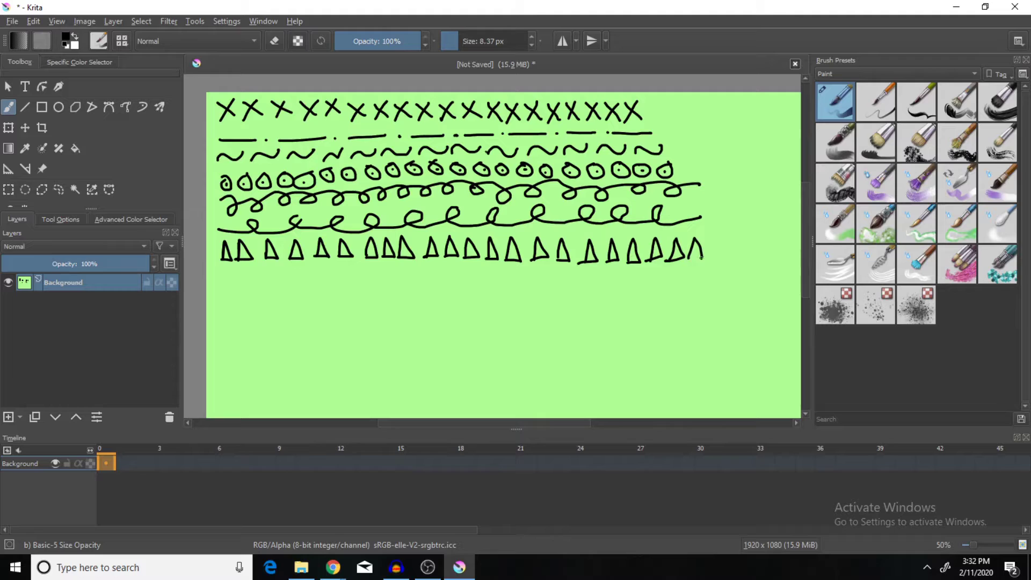
Scribble circles and a word beneath the triangles, then undo them
drag(529, 256, 608, 258)
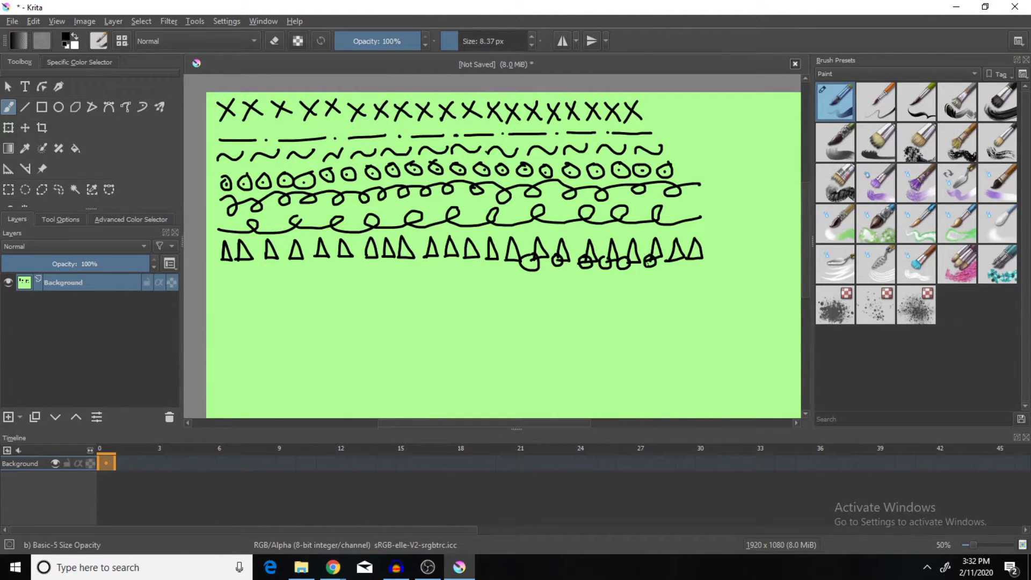
mouse_move(544, 284)
mouse_down()
mouse_move(562, 292)
mouse_move(596, 277)
mouse_move(667, 282)
mouse_up()
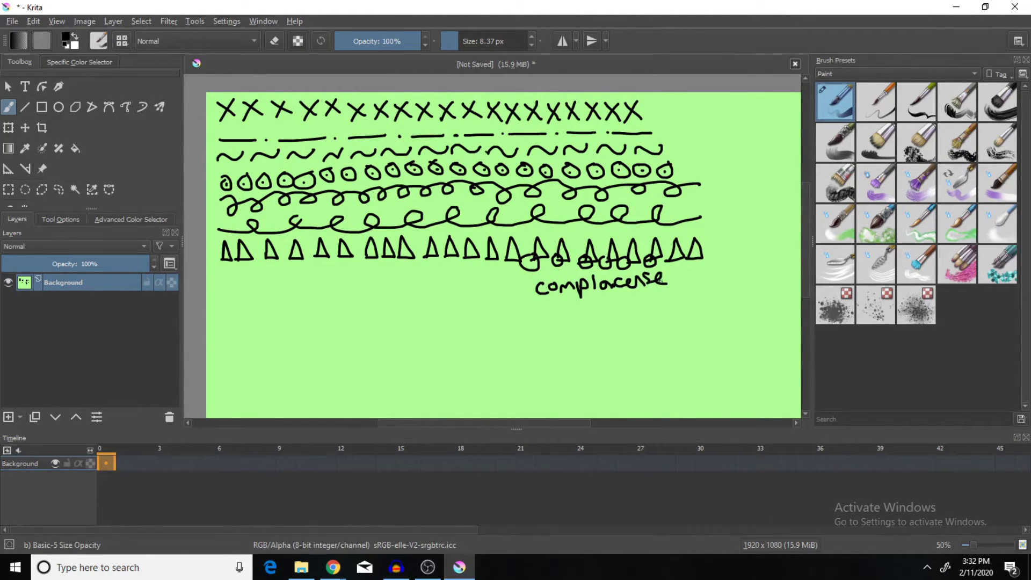
key(ctrl+z)
key(ctrl+z)
key(ctrl+z)
key(ctrl+z)
key(ctrl+z)
Draw a small square, a dot and a long wavy line under the triangles
drag(222, 275, 723, 274)
click(257, 274)
mouse_move(224, 319)
mouse_down()
mouse_move(231, 299)
mouse_move(257, 315)
mouse_up()
Handwrite the alphabet from A to Z below the square
drag(273, 299, 306, 310)
mouse_move(334, 292)
mouse_down()
mouse_move(324, 304)
mouse_move(370, 307)
mouse_up()
drag(366, 289, 412, 307)
drag(411, 306, 451, 290)
mouse_move(458, 305)
mouse_down()
mouse_move(467, 289)
mouse_move(499, 304)
mouse_move(580, 289)
mouse_up()
mouse_move(587, 290)
mouse_down()
mouse_move(596, 303)
mouse_move(585, 304)
mouse_up()
drag(603, 286, 609, 295)
mouse_move(614, 285)
mouse_down()
mouse_move(609, 304)
mouse_move(648, 304)
mouse_up()
Handwrite the numbers 1 to 20, continuing onto the next line
drag(658, 289, 671, 304)
mouse_move(675, 285)
mouse_down()
mouse_move(677, 303)
mouse_move(700, 302)
mouse_up()
drag(718, 284, 709, 302)
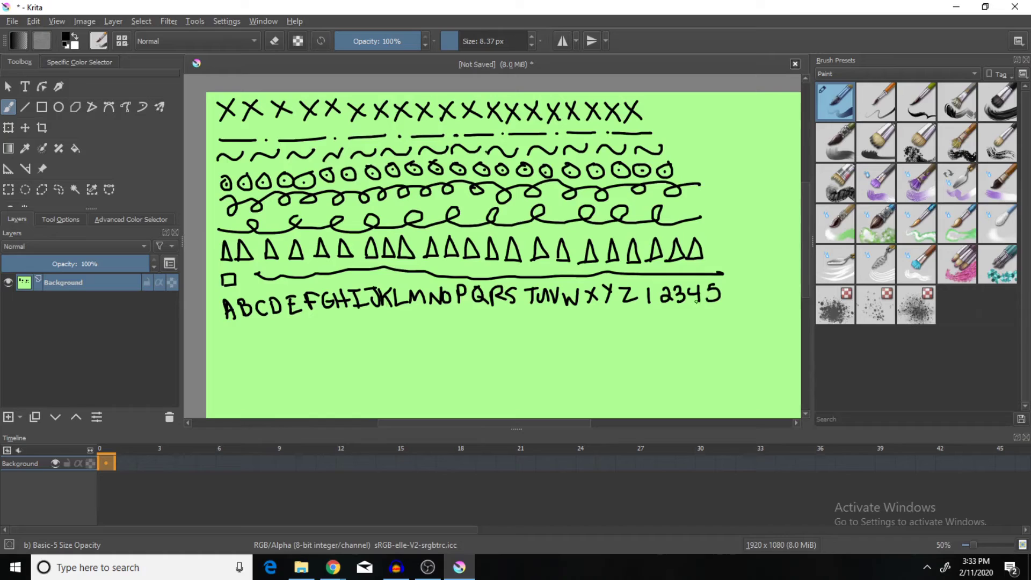
mouse_move(229, 327)
mouse_down()
mouse_move(228, 341)
mouse_move(243, 340)
mouse_up()
drag(267, 326, 274, 341)
drag(292, 324, 327, 337)
drag(340, 319, 364, 334)
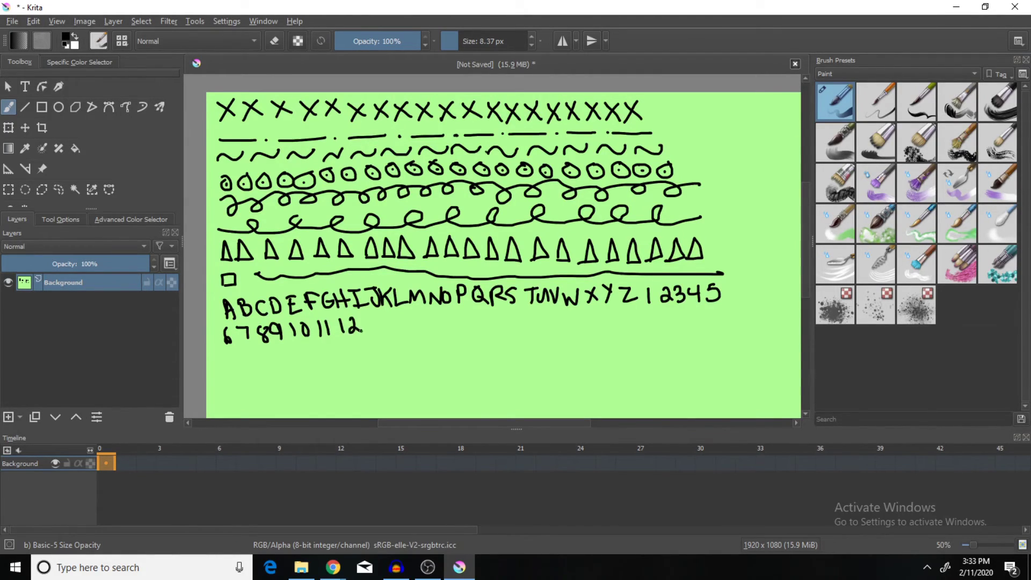
drag(434, 314, 450, 325)
mouse_move(458, 310)
mouse_down()
mouse_move(480, 325)
mouse_move(588, 326)
mouse_up()
drag(591, 312, 601, 324)
Handwrite 'Done!' near the bottom of the canvas
drag(335, 372, 339, 401)
drag(370, 387, 414, 377)
drag(417, 348, 424, 373)
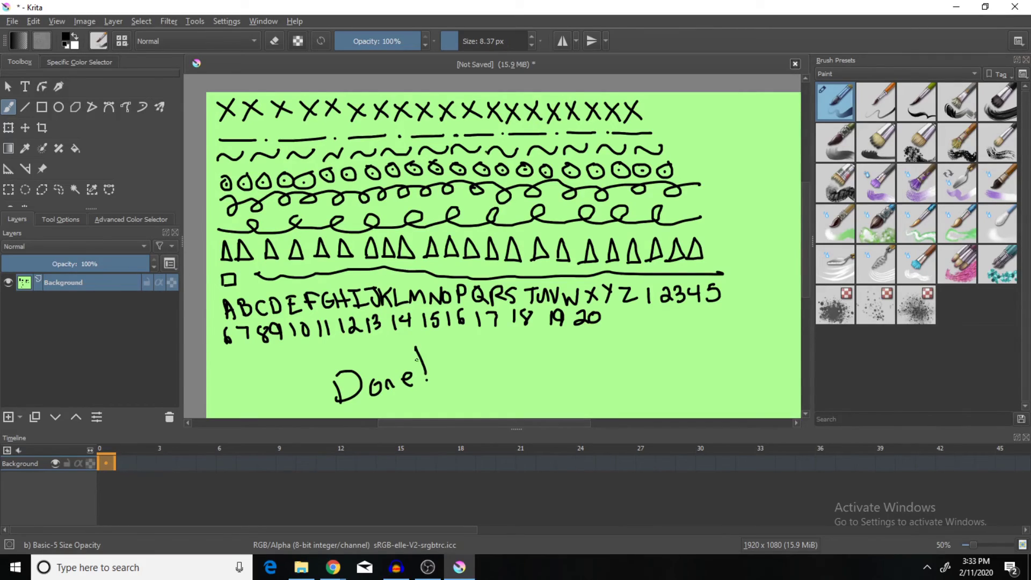
Begin File > Save in the Pictures > Animations > Video 17 folder
click(424, 383)
click(12, 21)
click(40, 85)
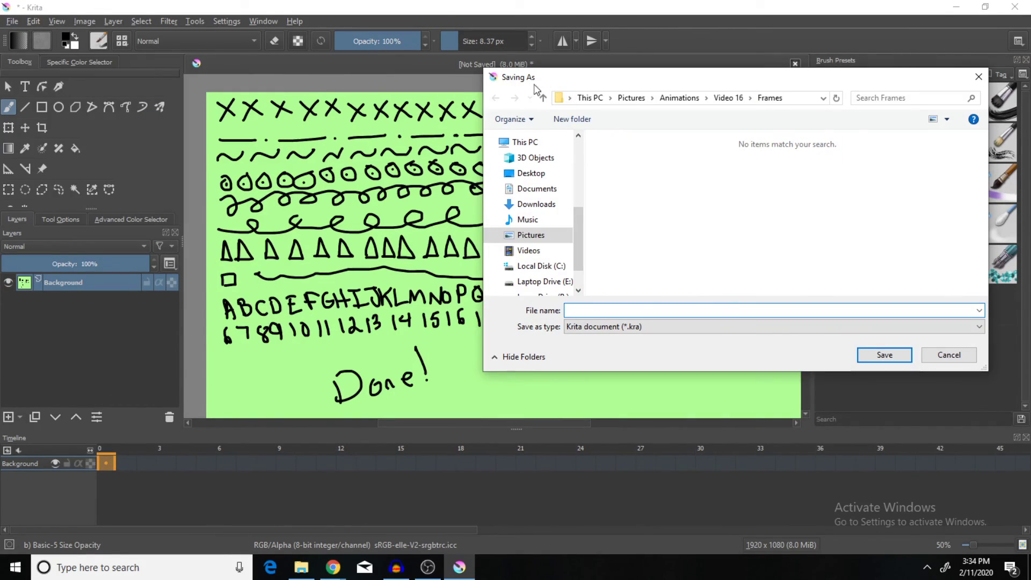
click(543, 98)
click(764, 309)
text(Drawing Prac)
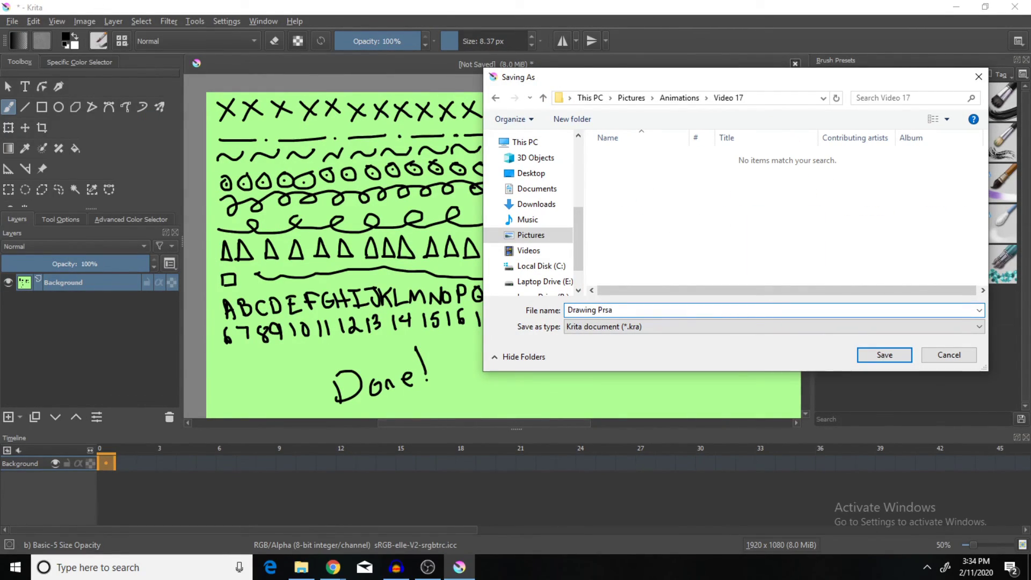